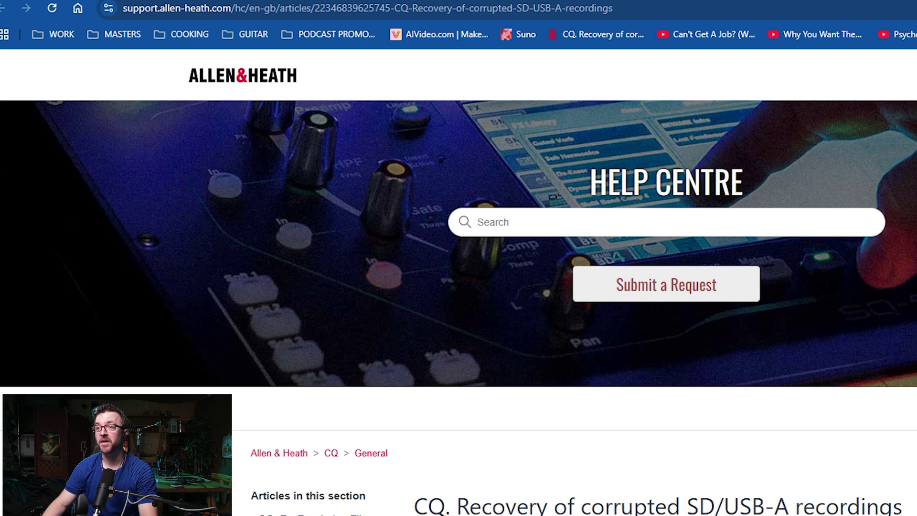
- Scroll the CQ recovery article to its Import Raw Data settings screenshot
scroll(732, 490, "down", 15)
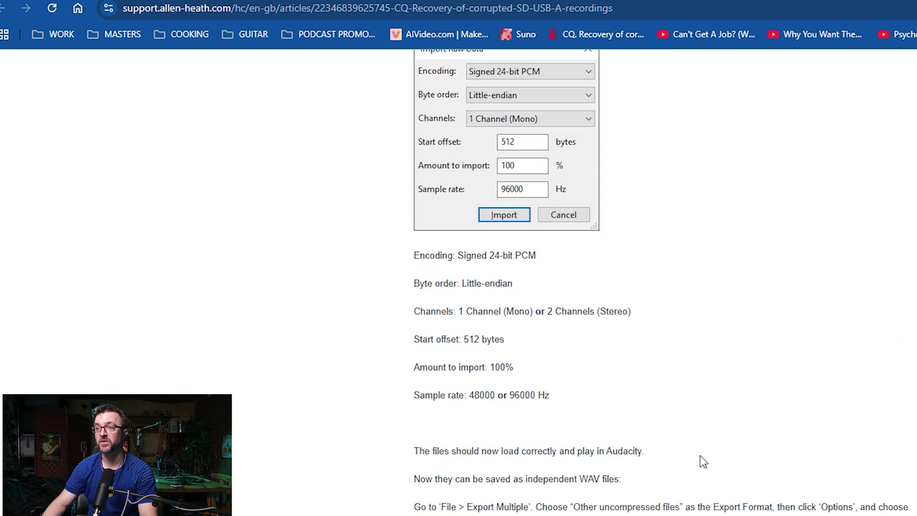
scroll(766, 425, "up", 3)
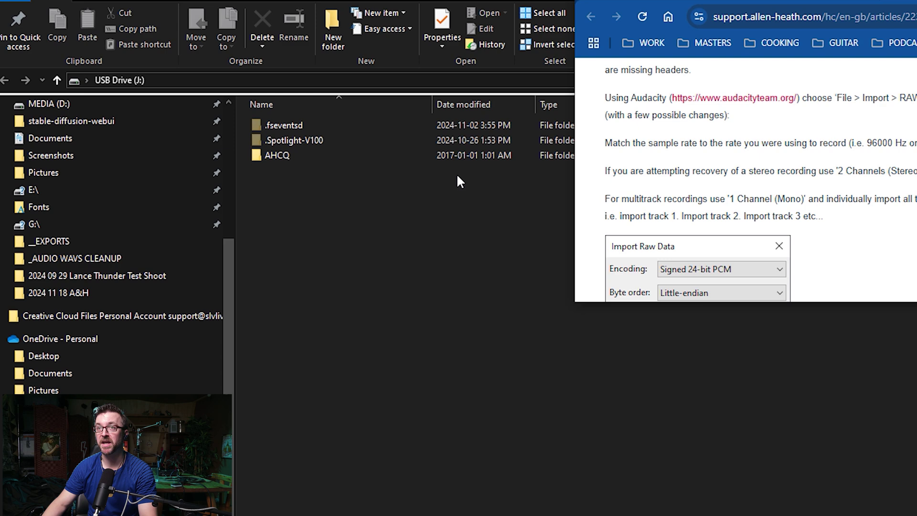
- Browse AHCQ > USBMTK > CQ-MT008 to see the 0 KB WAV recordings, then return to J:
left_click(457, 173)
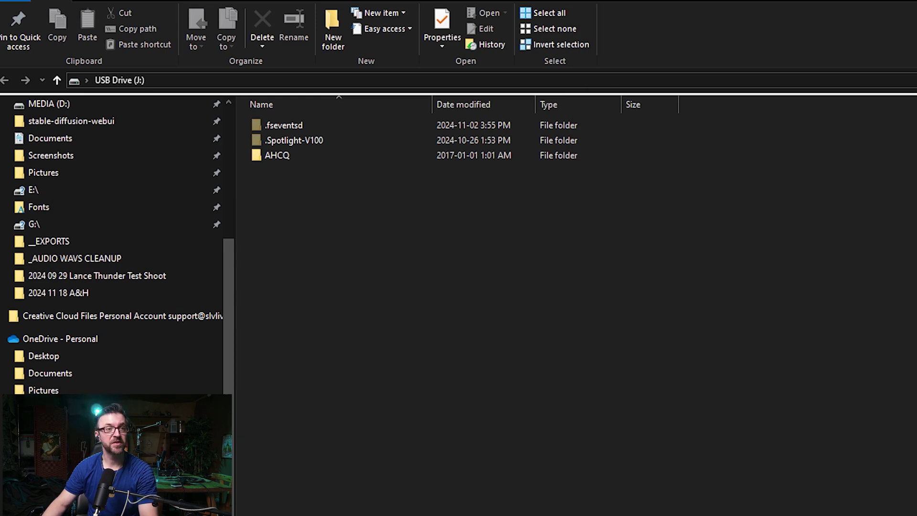
double_click(288, 154)
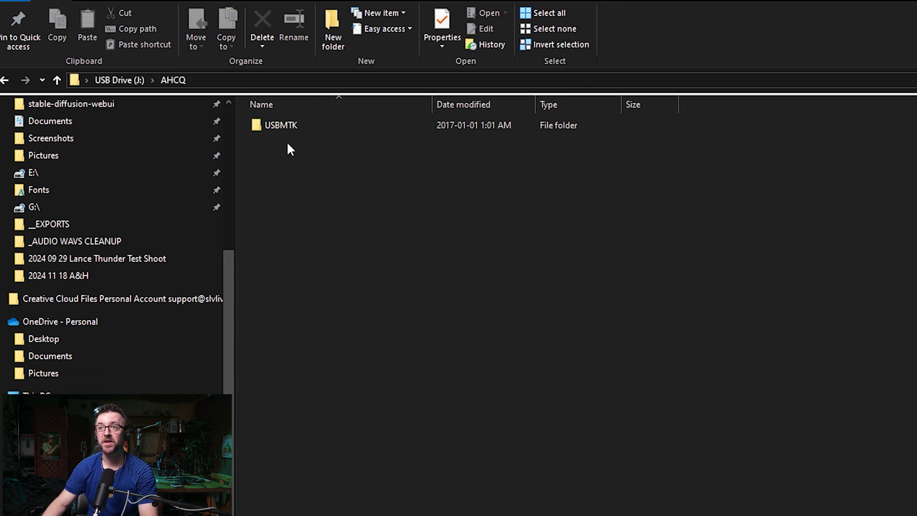
left_click(287, 125)
double_click(286, 125)
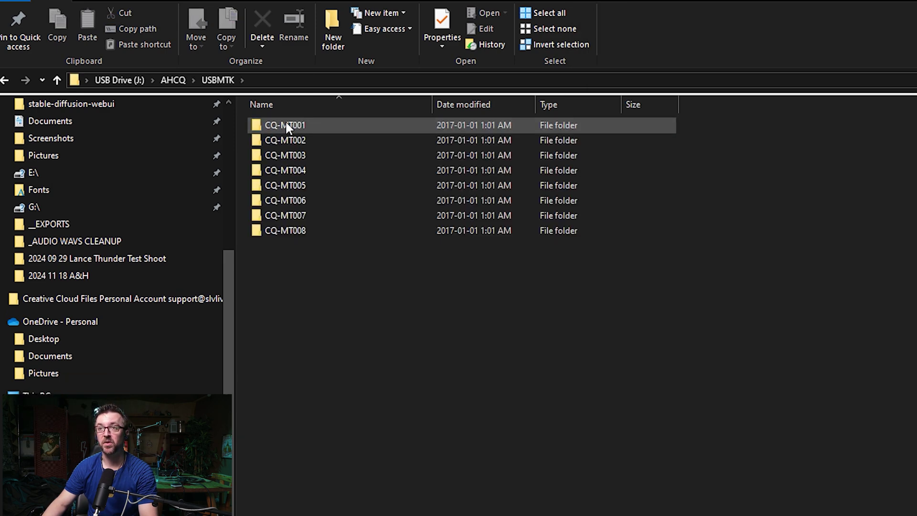
double_click(287, 230)
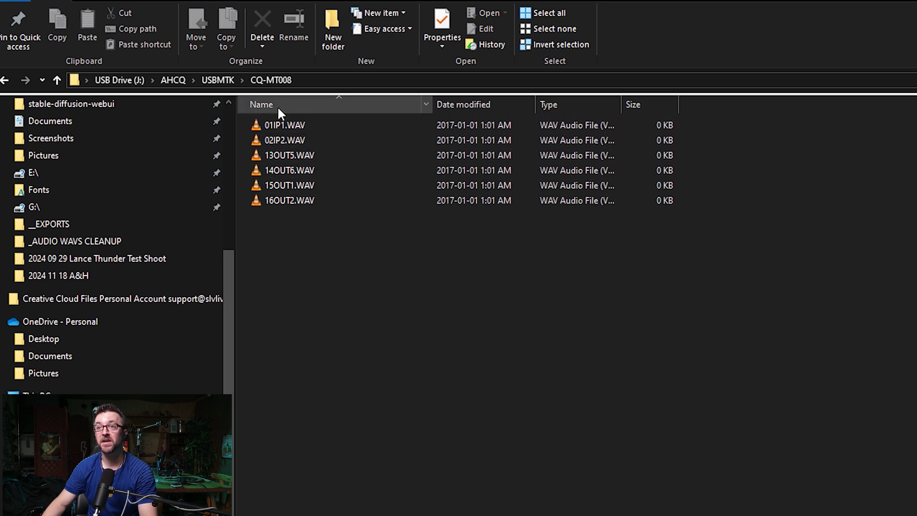
left_click(128, 81)
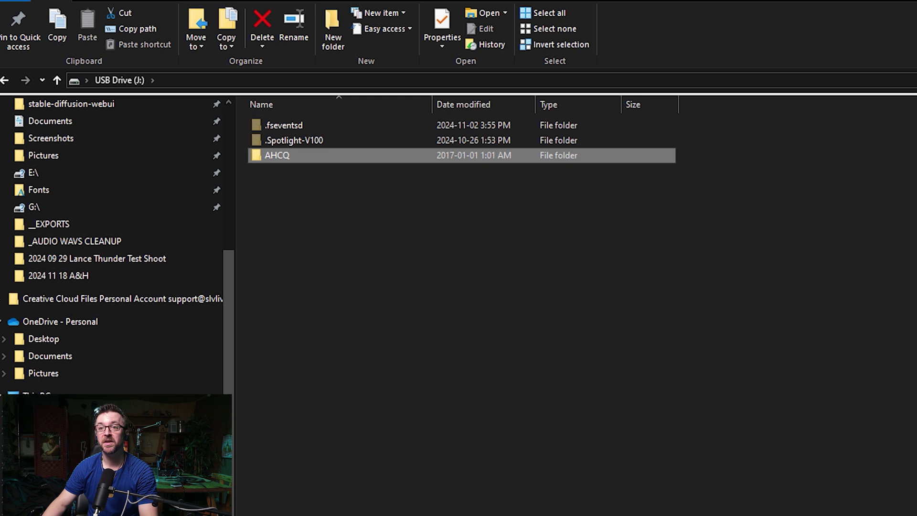
- Check the AHCQ folder's Properties, showing its 15.3 GB size, then close them
right_click(263, 152)
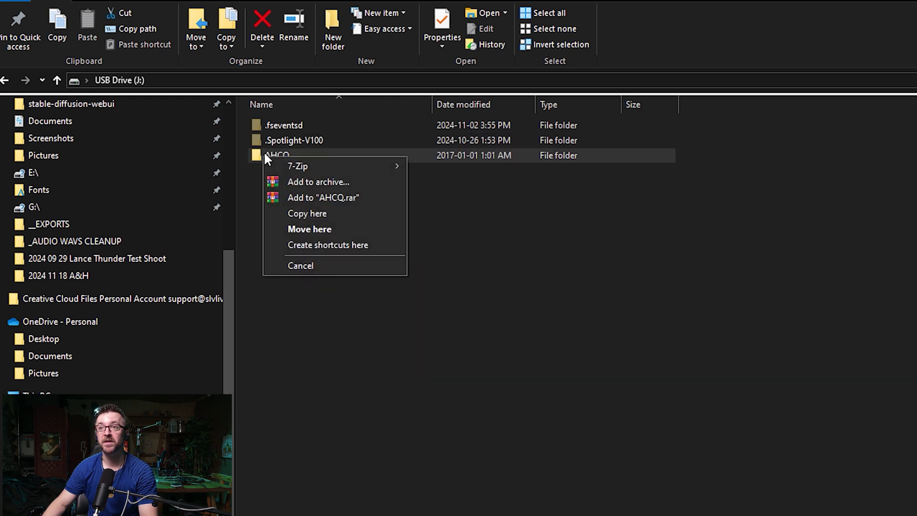
left_click(306, 264)
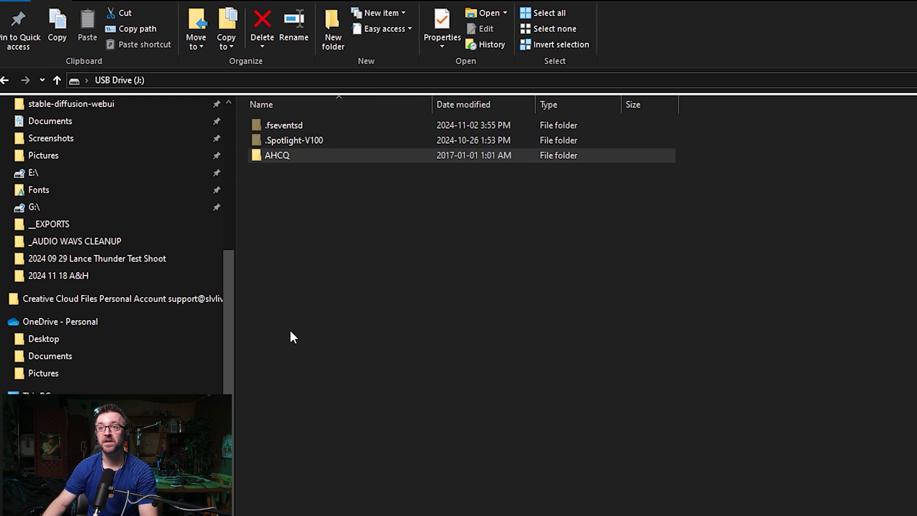
right_click(286, 151)
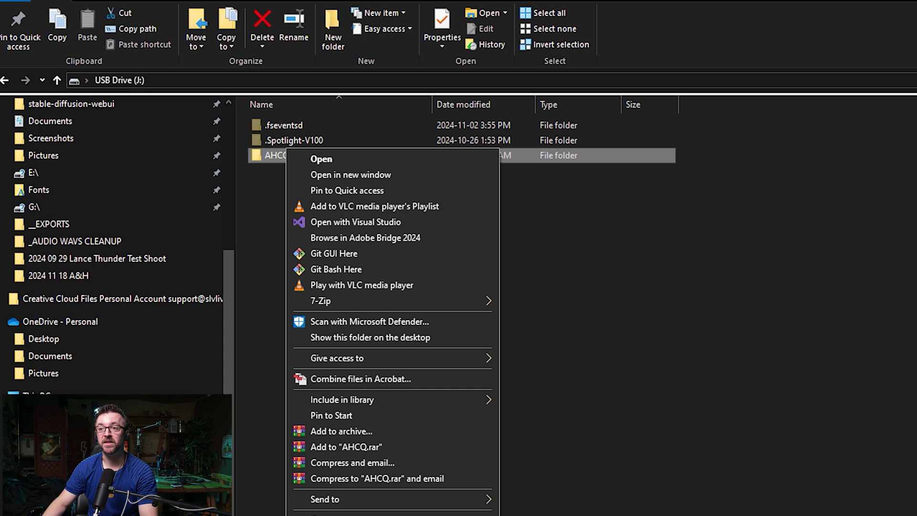
key("r")
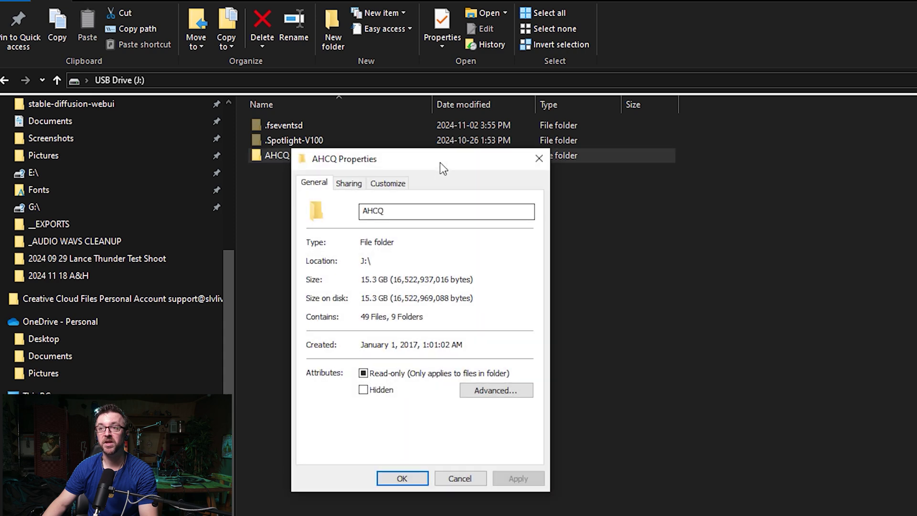
left_click(539, 159)
- From the Desktop, run an error Check on USB Drive (J:) from its Properties Tools tab
left_click(58, 81)
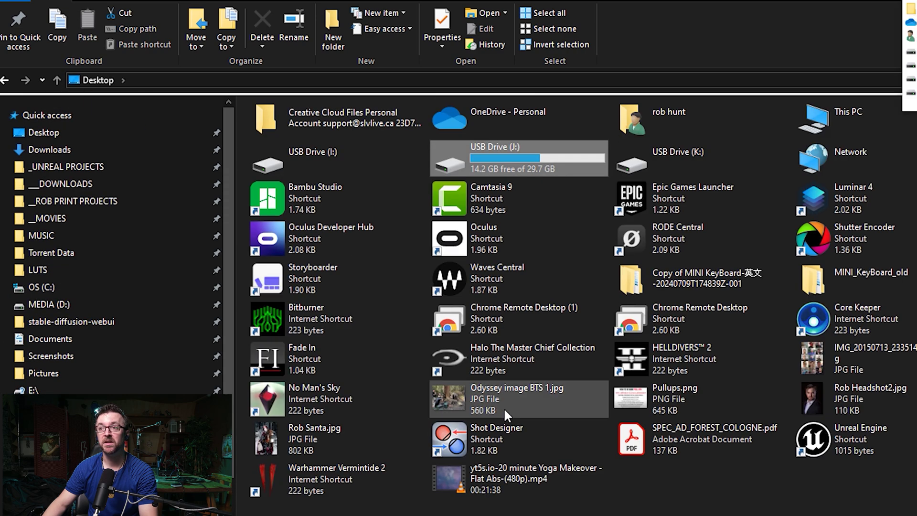
right_click(485, 156)
key("r")
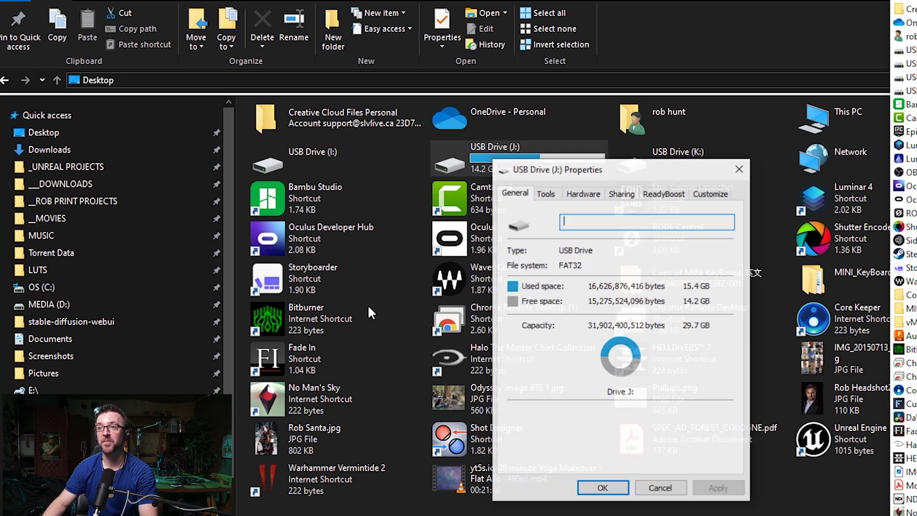
left_click(547, 193)
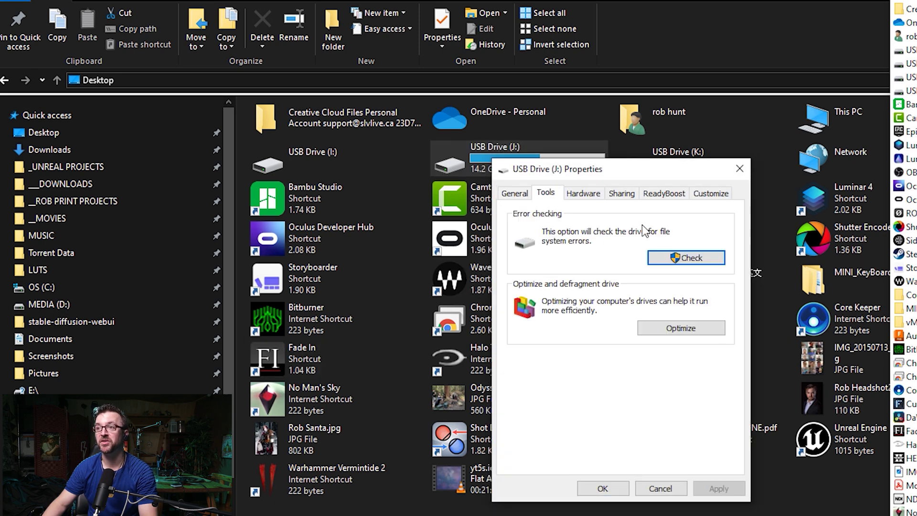
left_click(686, 259)
- Scan and repair the drive now, close Properties, and reopen USB Drive (J:)
key("Return")
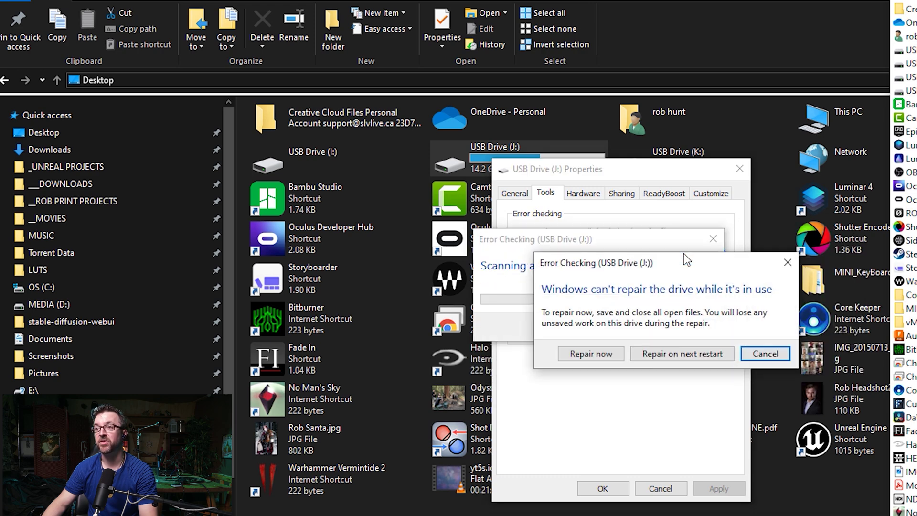
key("shift+Tab")
key("shift+Tab")
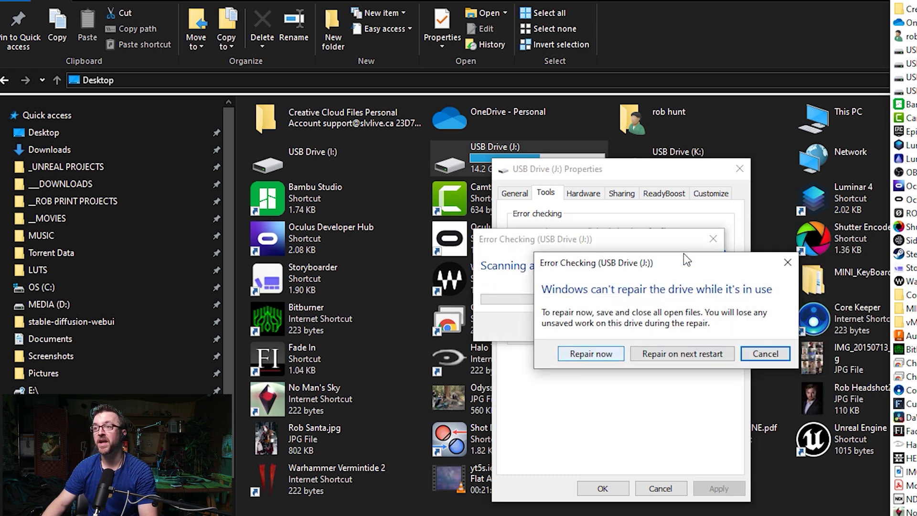
key("Return")
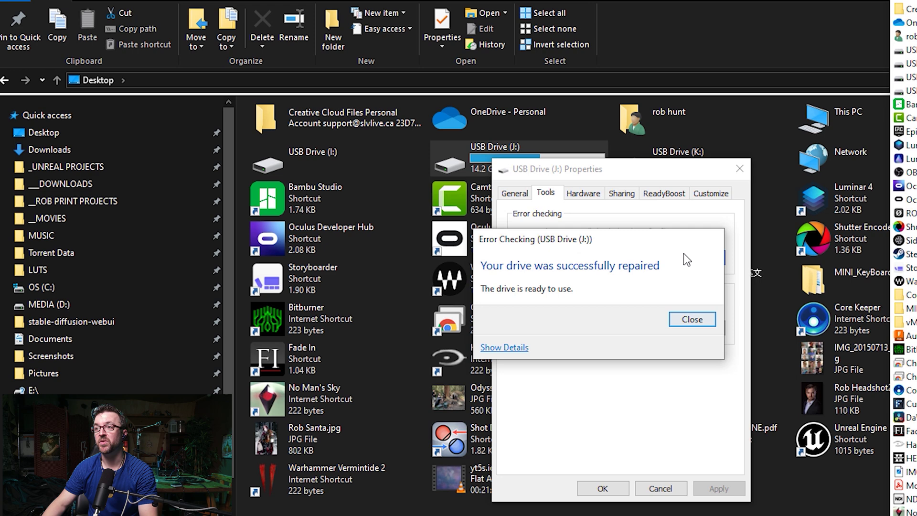
key("Return")
left_click(739, 169)
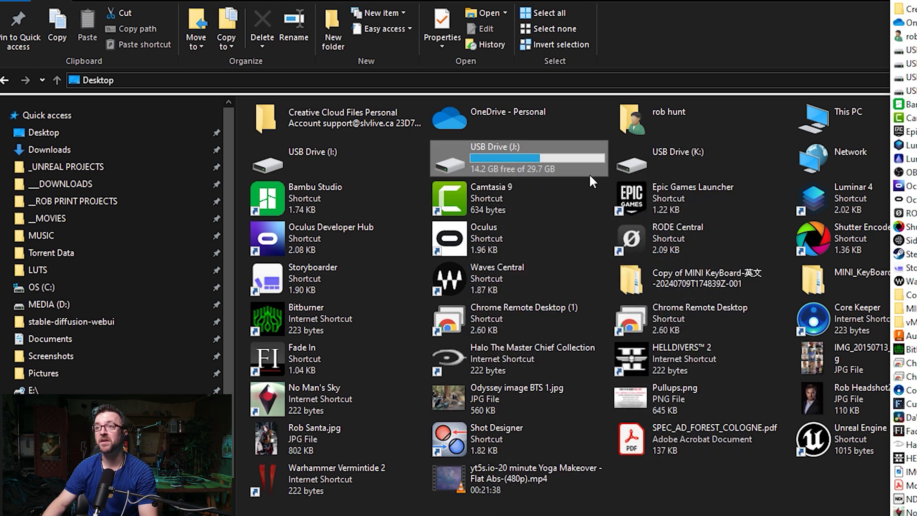
double_click(541, 165)
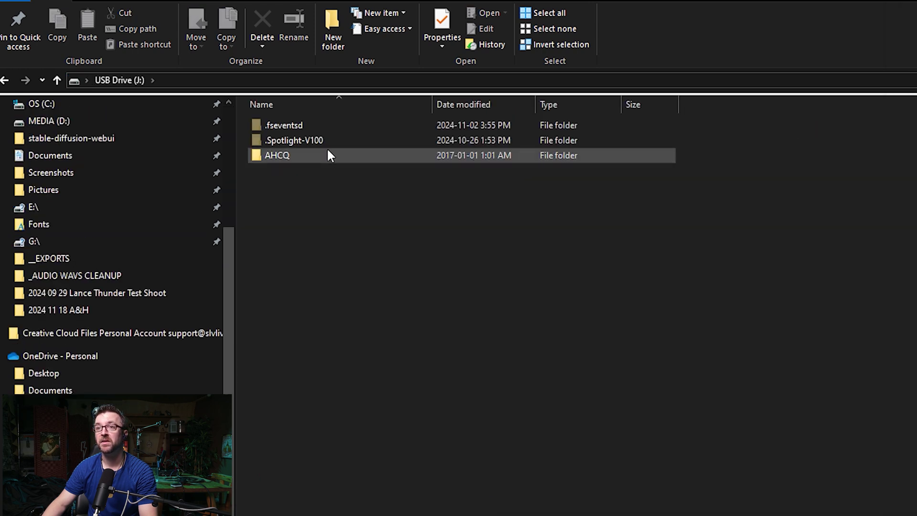
- Recheck the WAV files in AHCQ > USBMTK > CQ-MT008 on the card
double_click(328, 152)
double_click(303, 128)
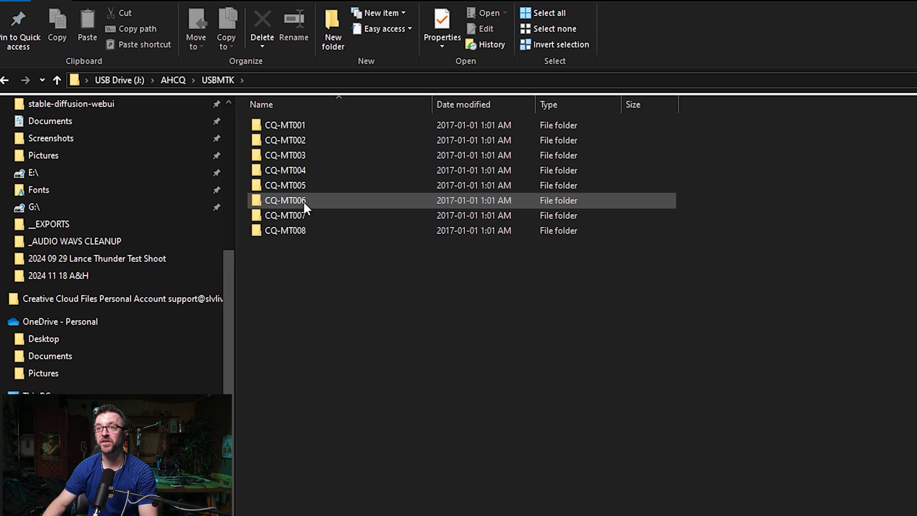
double_click(303, 230)
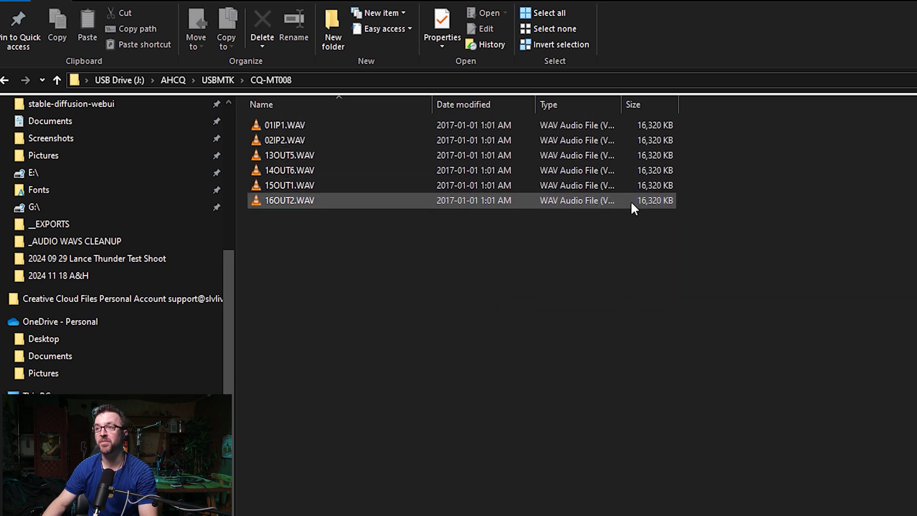
left_click(219, 81)
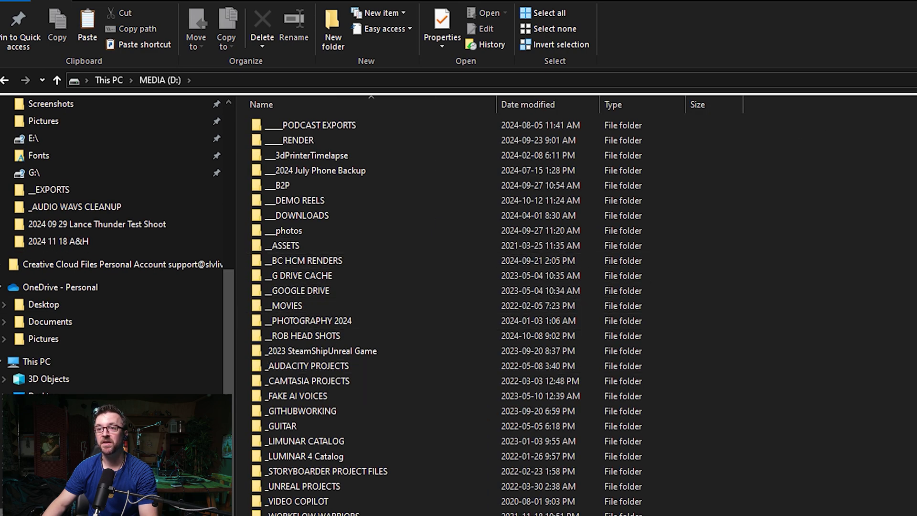
- In the 2024 11 18 A&H project's Sound folder on MEDIA (D:), create a folder named 'old'
double_click(313, 513)
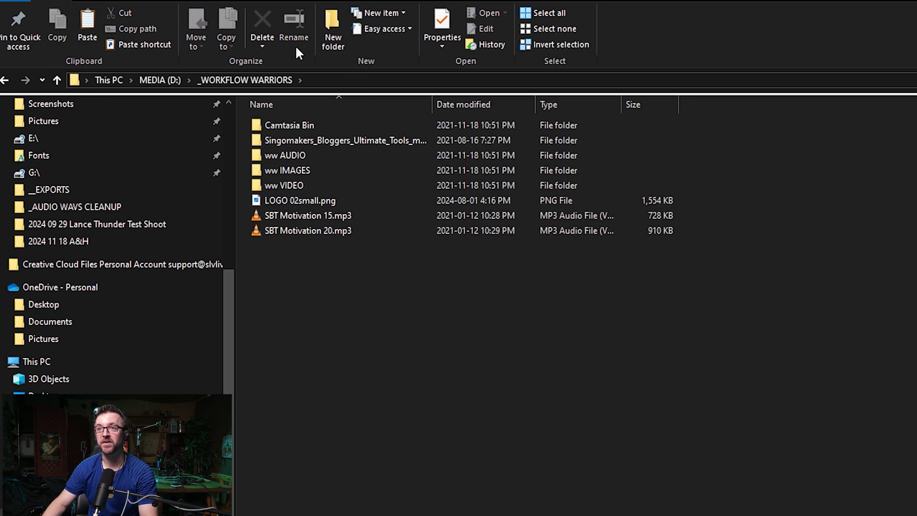
left_click(160, 80)
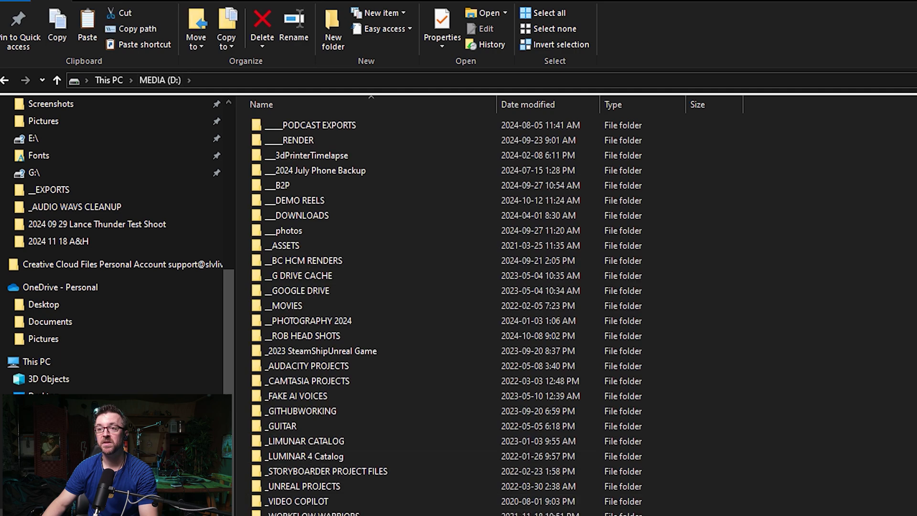
key("alt+Left")
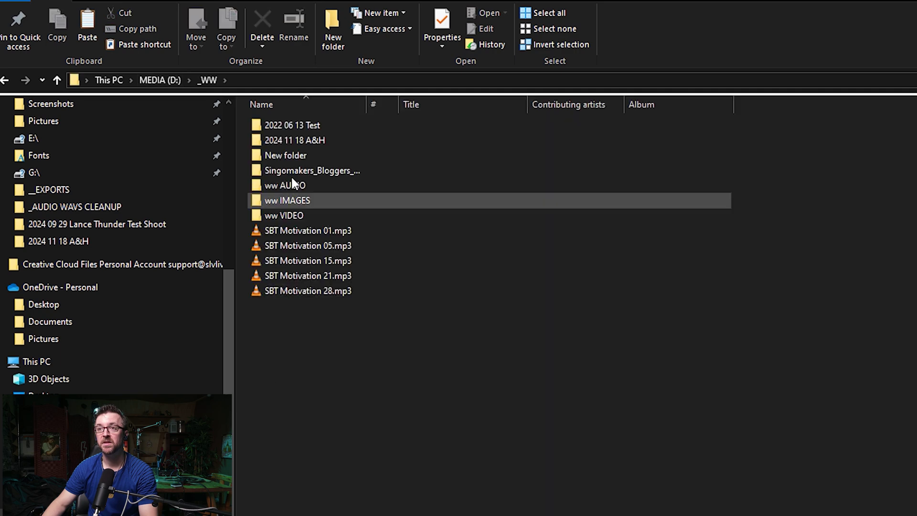
double_click(290, 138)
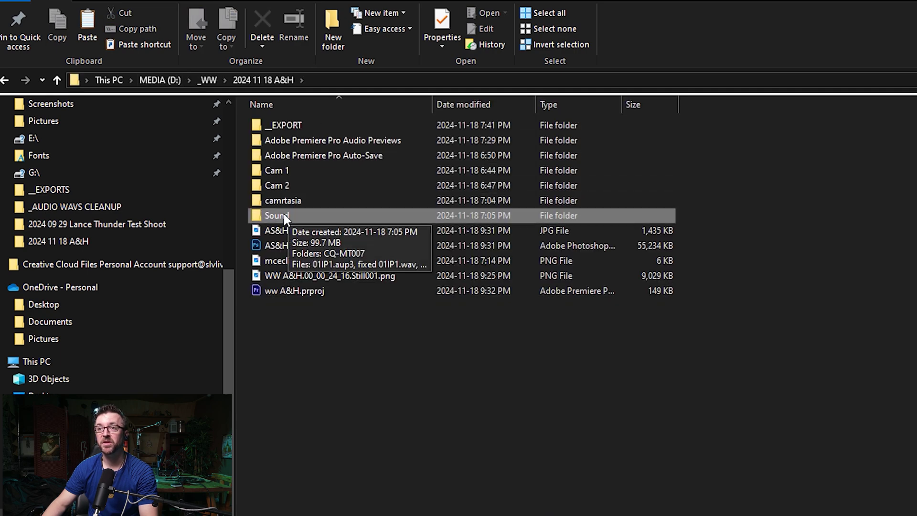
double_click(284, 214)
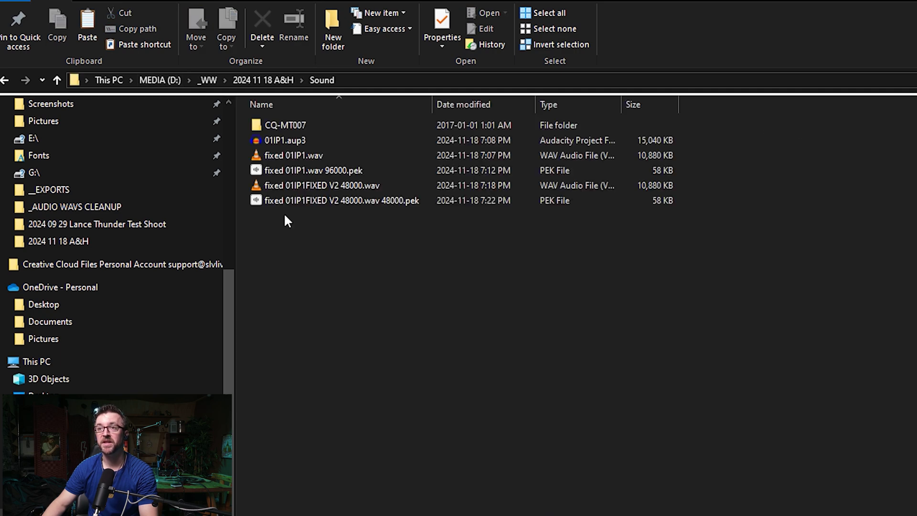
left_click(337, 38)
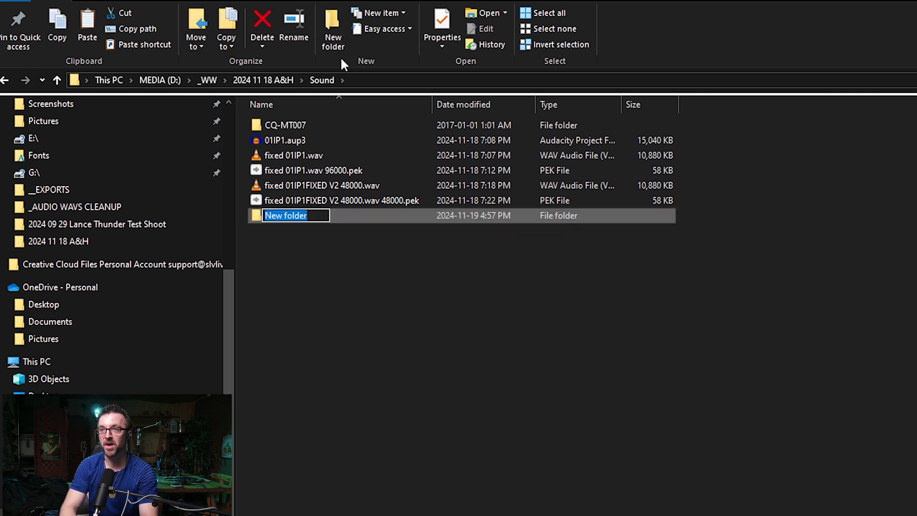
type("old")
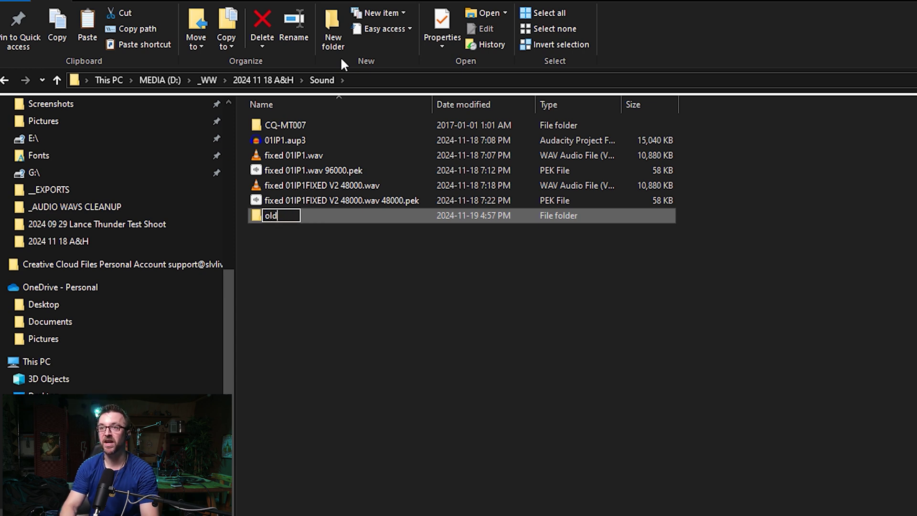
key("Return")
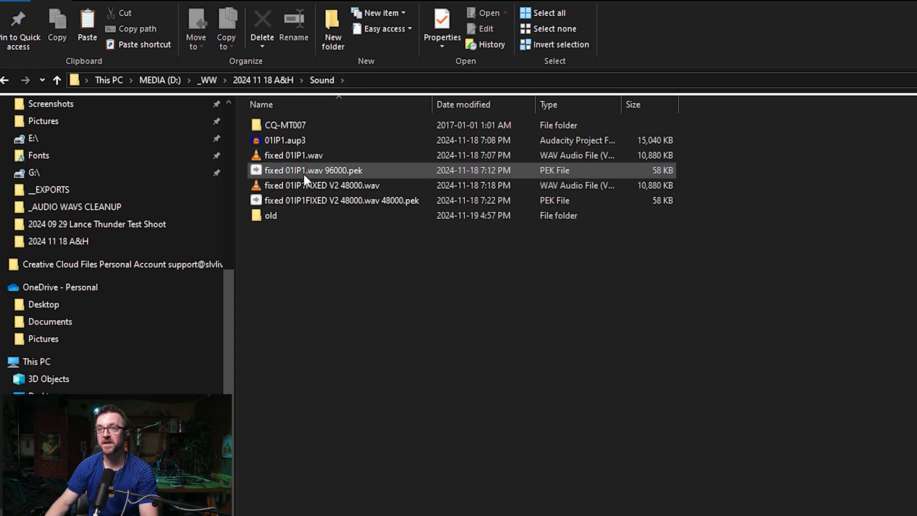
- Delete the six leftover items from earlier attempts and paste in the CQ-MT008 folder
left_click(303, 199)
left_click(282, 123, "shift")
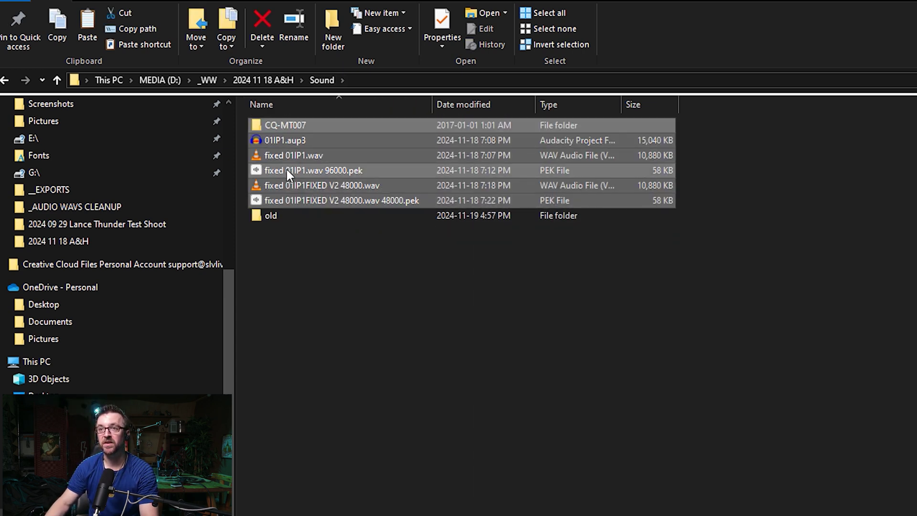
left_click_drag(286, 170, 337, 278)
key("Delete")
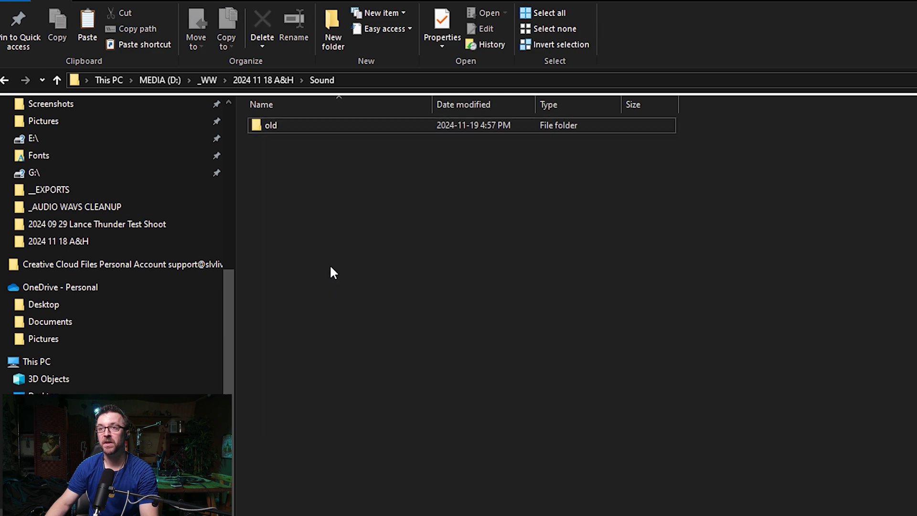
key("ctrl+v")
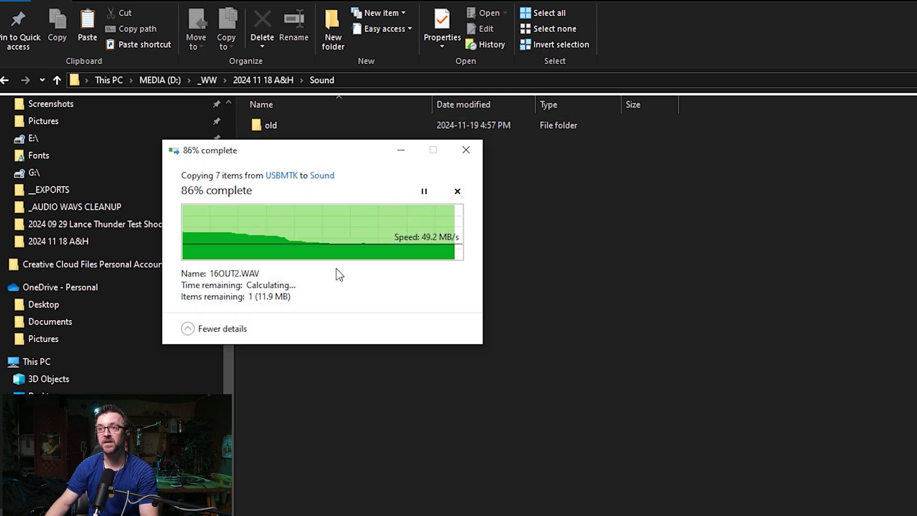
- Launch Audacity from the Start menu search
key("super")
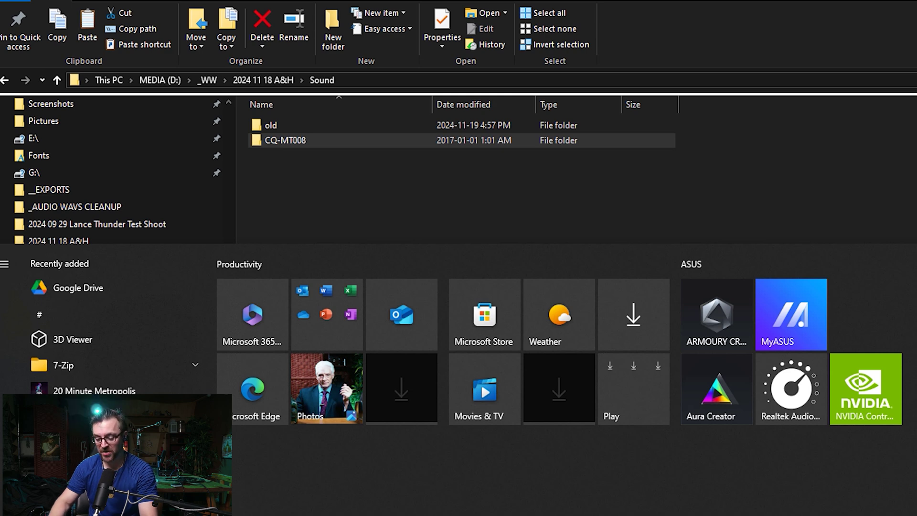
type("audacity")
key("Return")
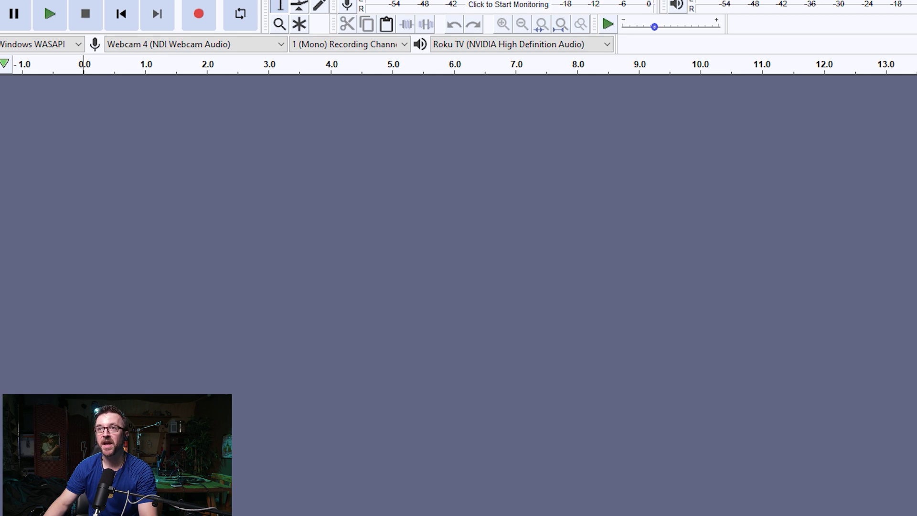
- Choose File > Import > Raw Data and open 01IP1.WAV from the copied CQ-MT008 folder
left_click_drag(612, 1, 514, 87)
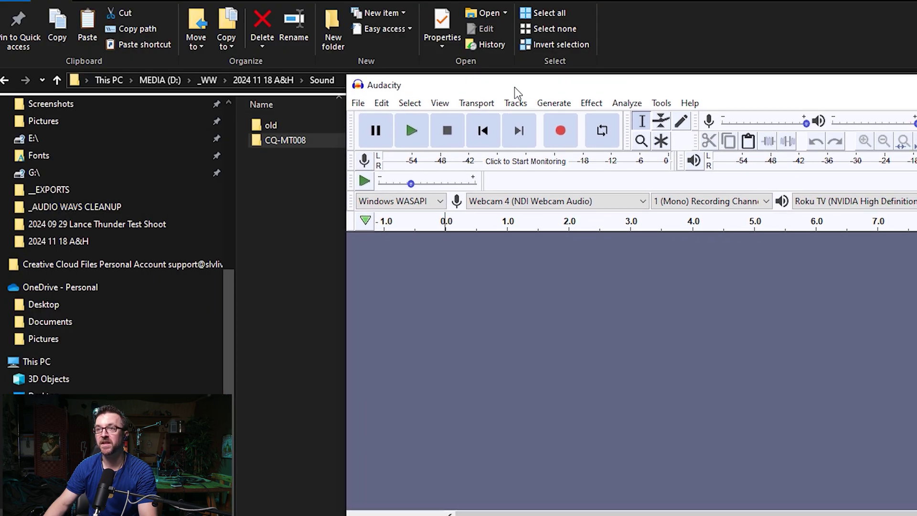
left_click(358, 103)
mouse_move(458, 224)
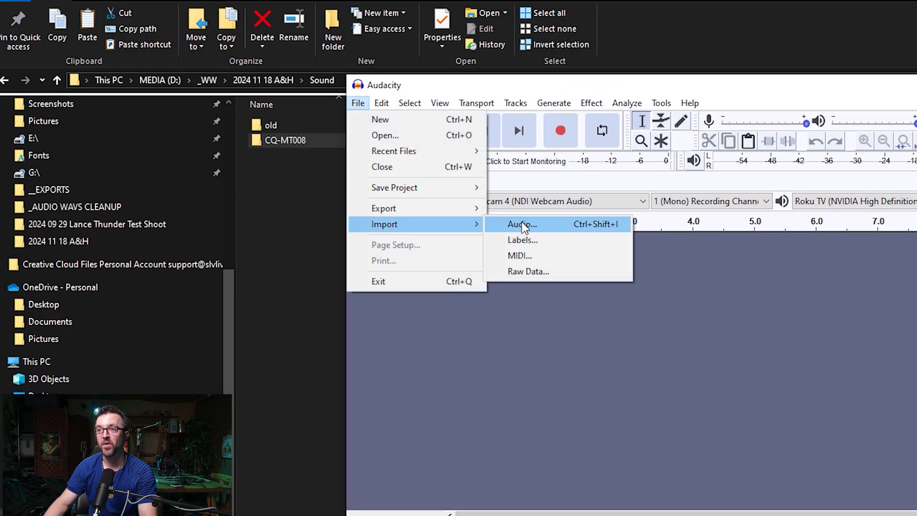
left_click(552, 266)
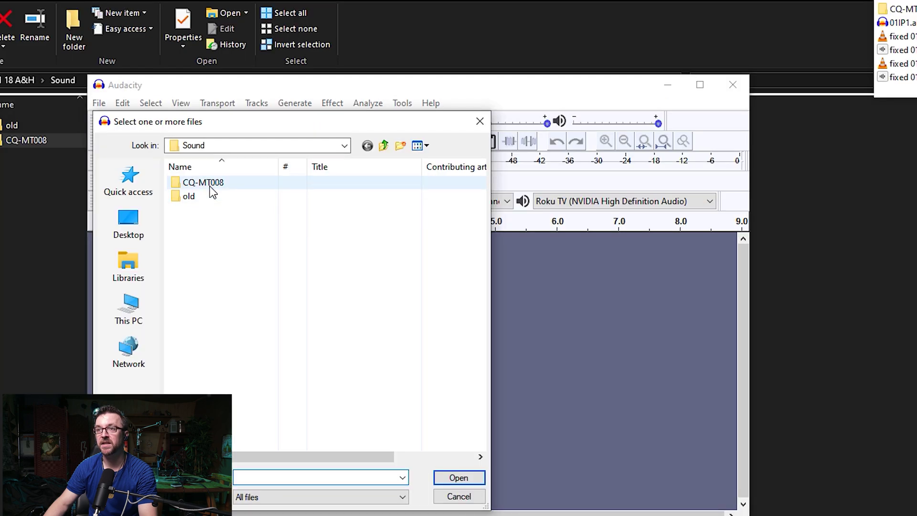
double_click(206, 182)
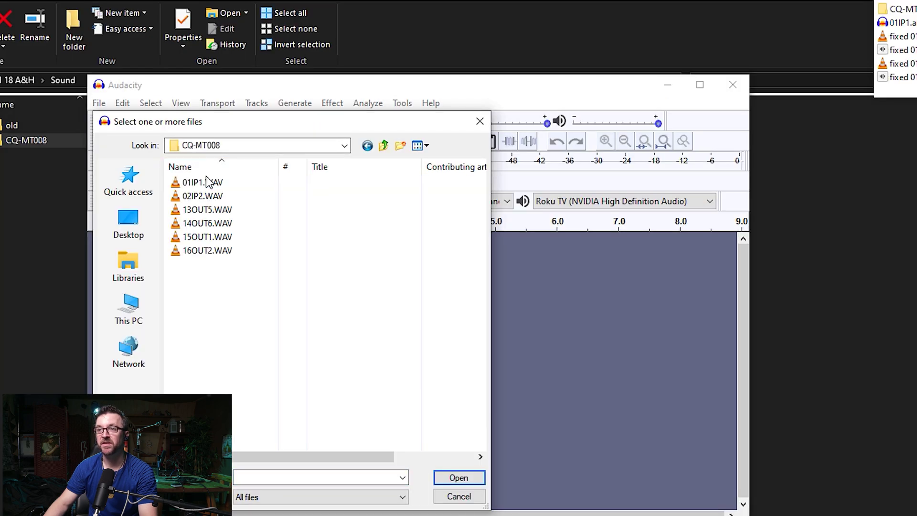
left_click(207, 182)
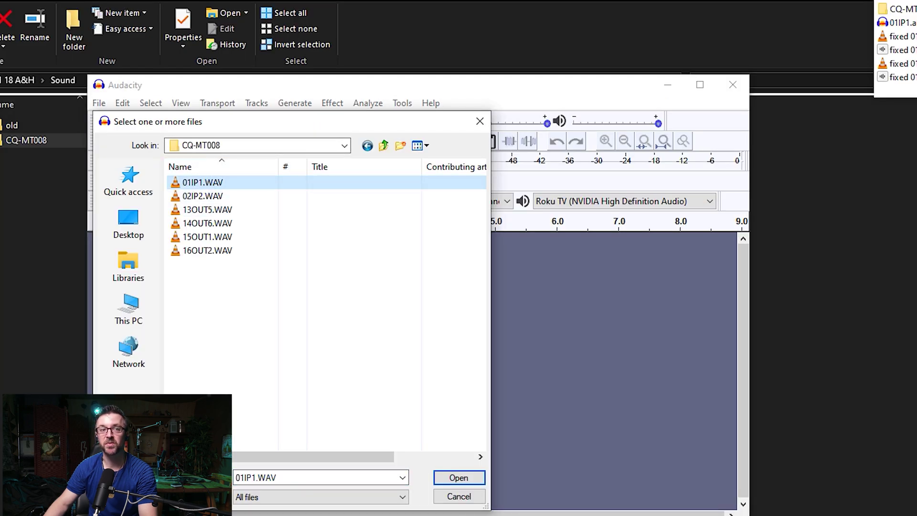
left_click(451, 478)
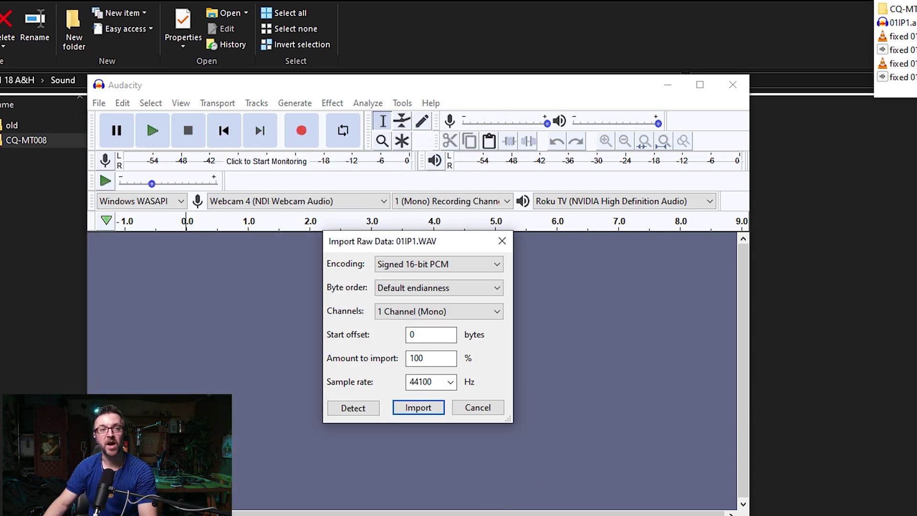
- Following the support guide, set Signed 24-bit PCM encoding, Little-endian byte order and start offset 512
key("alt+Tab")
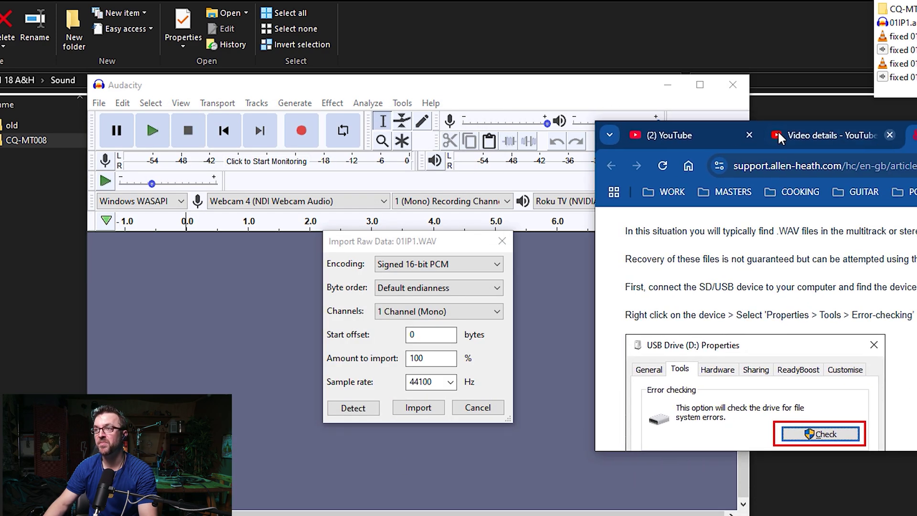
left_click(543, 90)
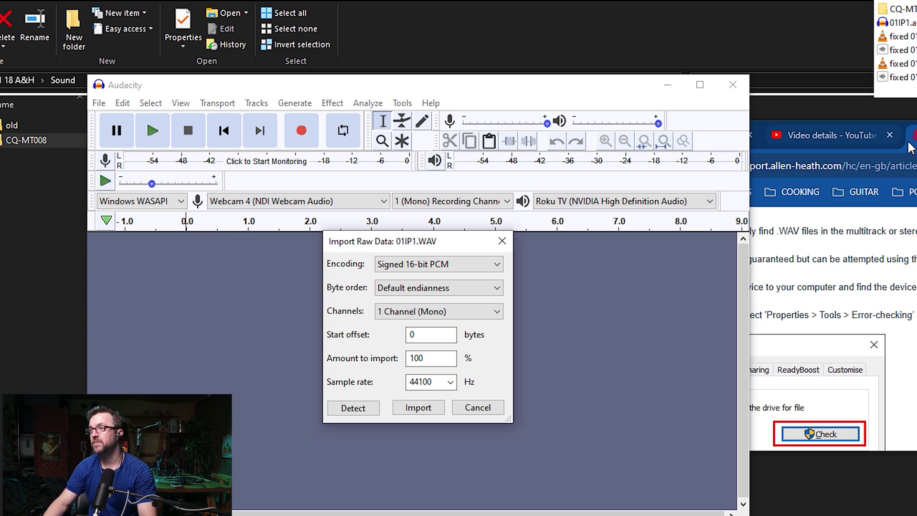
left_click(884, 159)
scroll(859, 420, "down", 10)
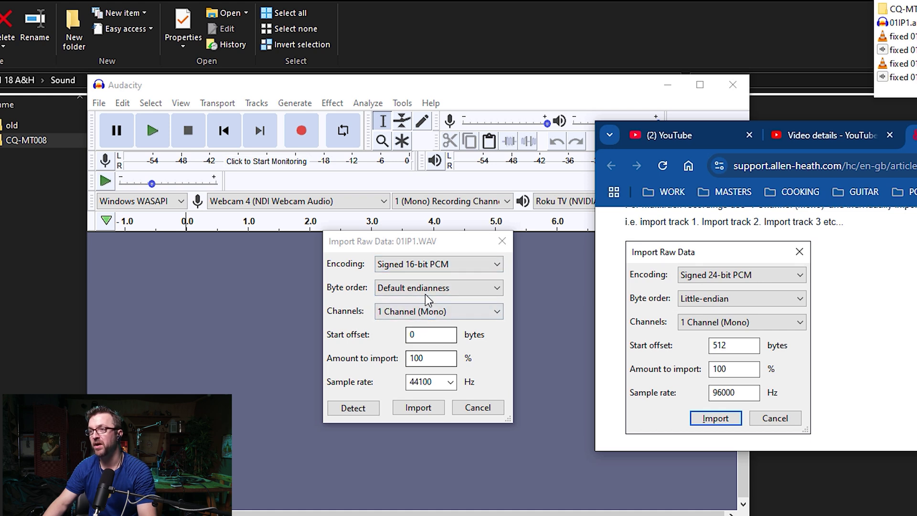
left_click(424, 264)
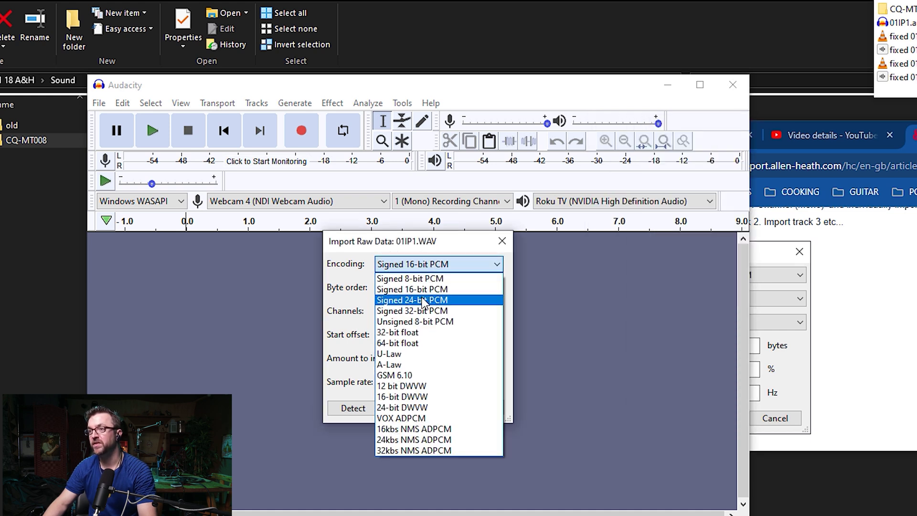
left_click(424, 300)
left_click(424, 288)
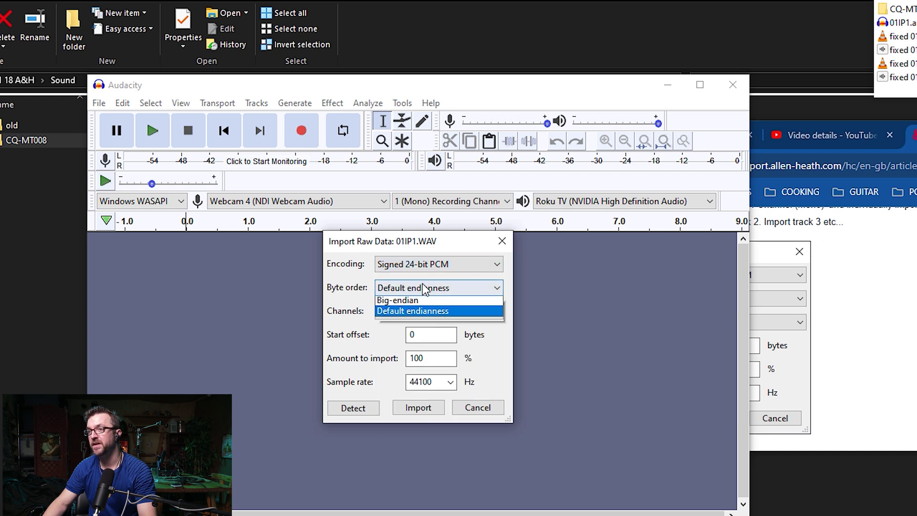
left_click(424, 312)
left_click(433, 333)
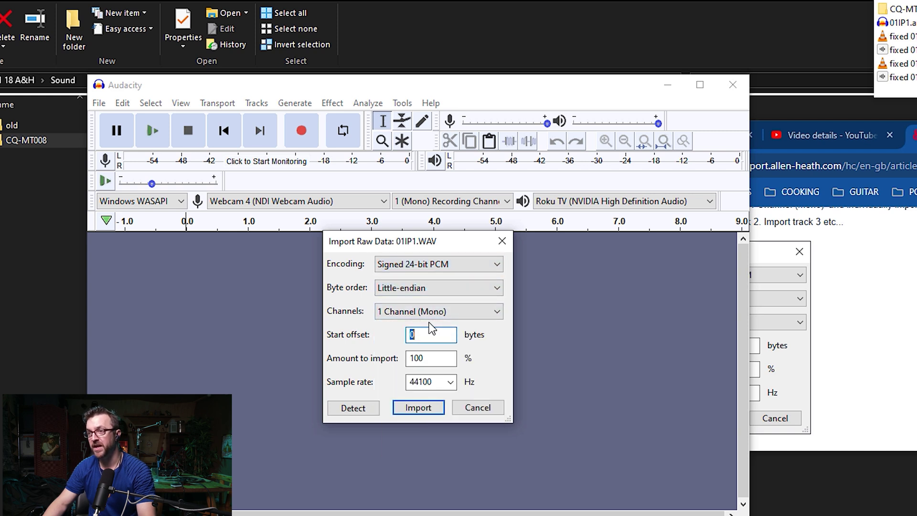
type("512")
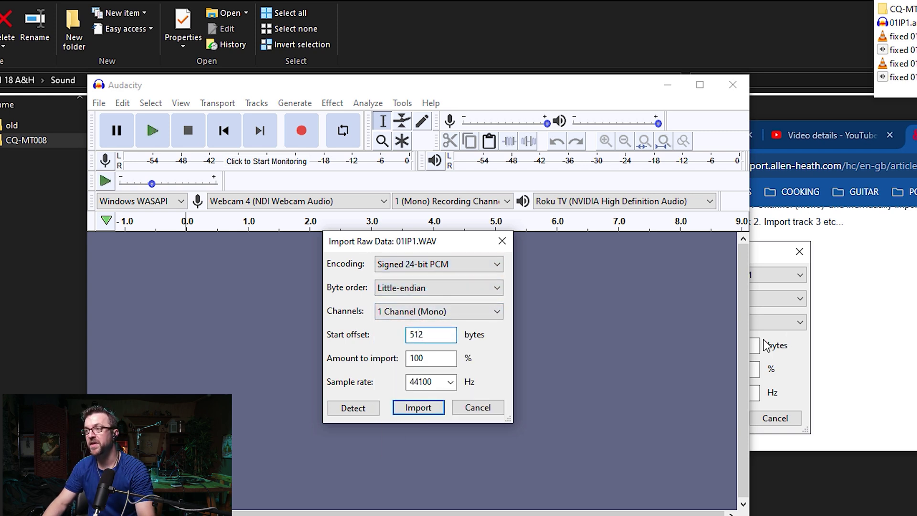
- Set the sample rate to 48000 Hz and import the raw audio
left_click(775, 370)
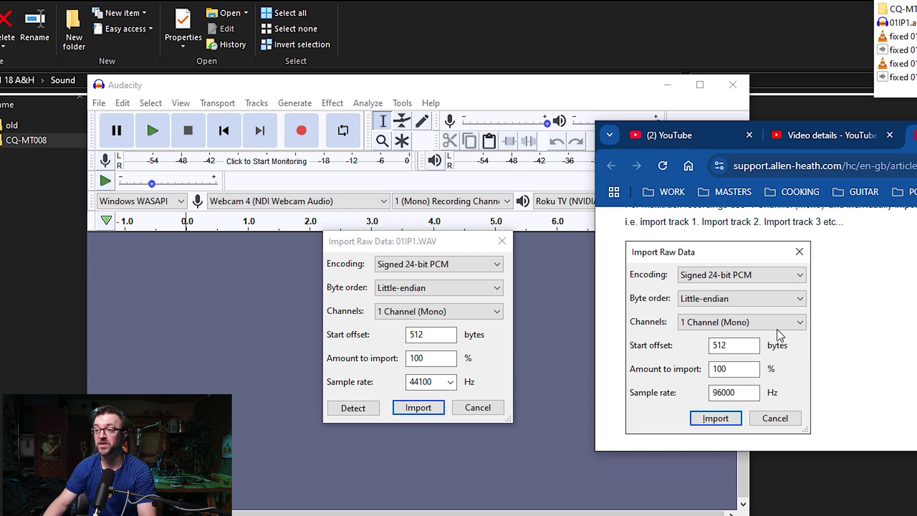
scroll(780, 327, "down", 5)
scroll(704, 377, "up", 1)
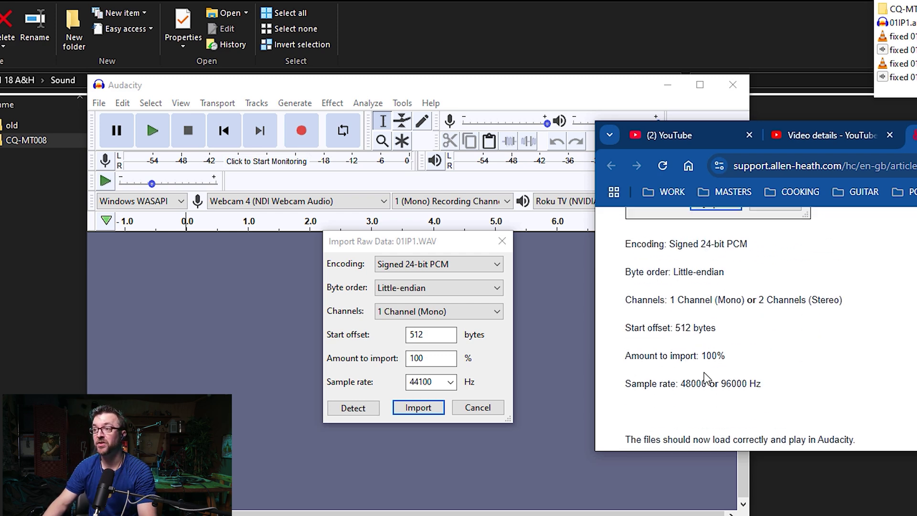
left_click(451, 381)
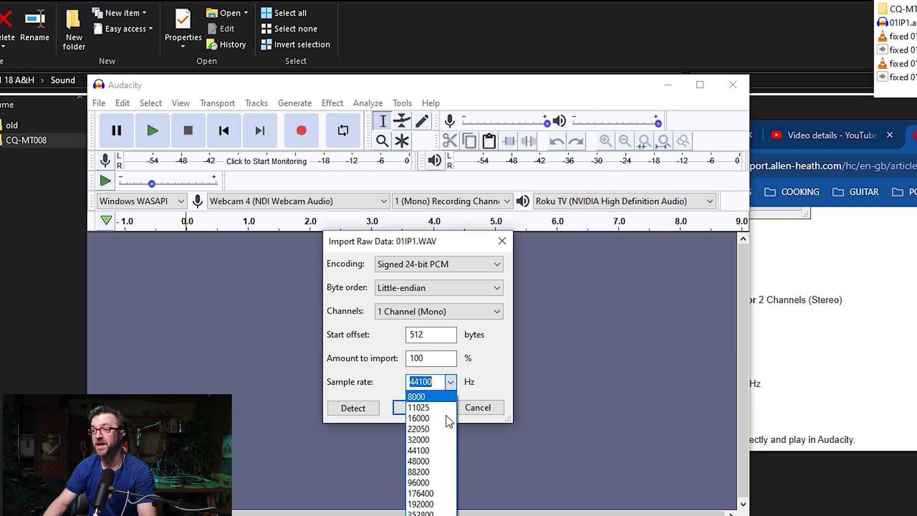
left_click(425, 461)
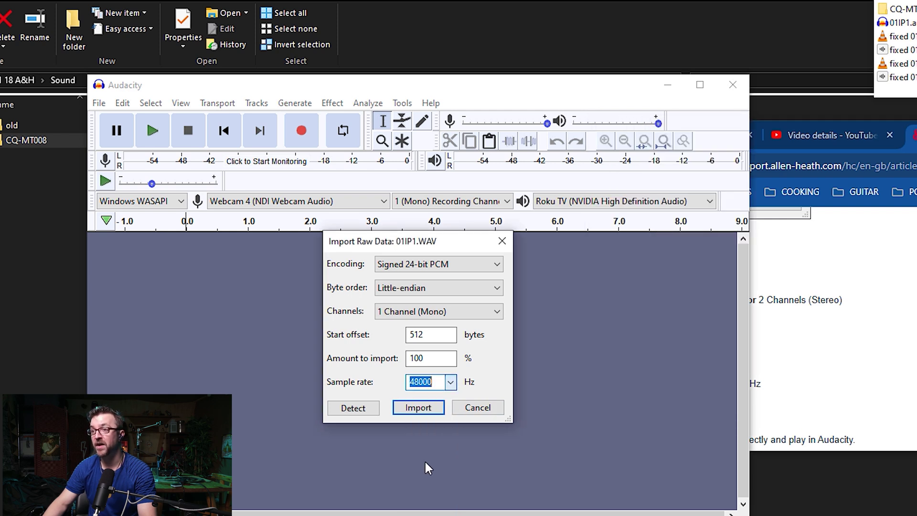
left_click(417, 408)
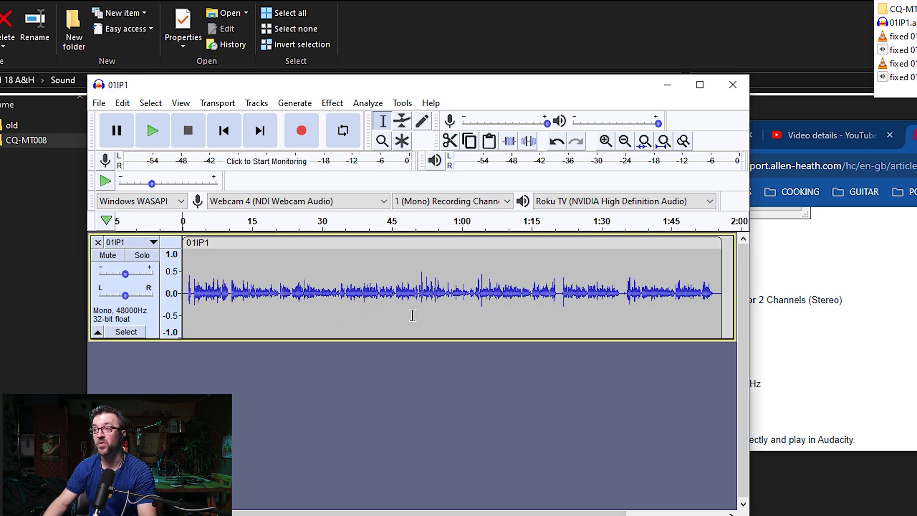
double_click(22, 141)
double_click(27, 125)
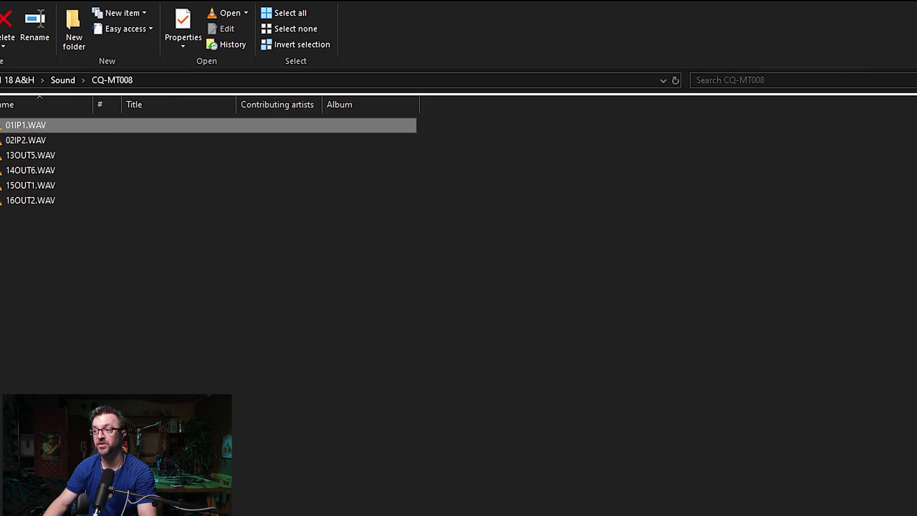
left_click_drag(25, 125, 408, 399)
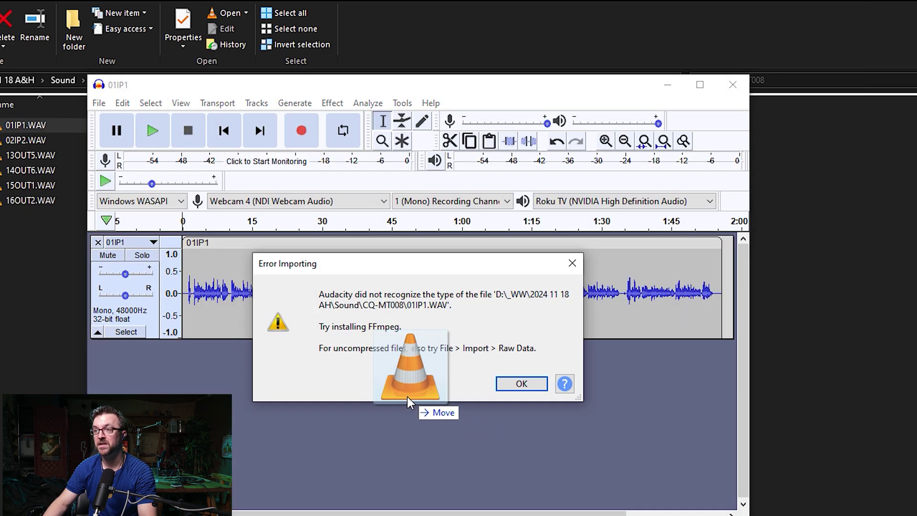
left_click(521, 383)
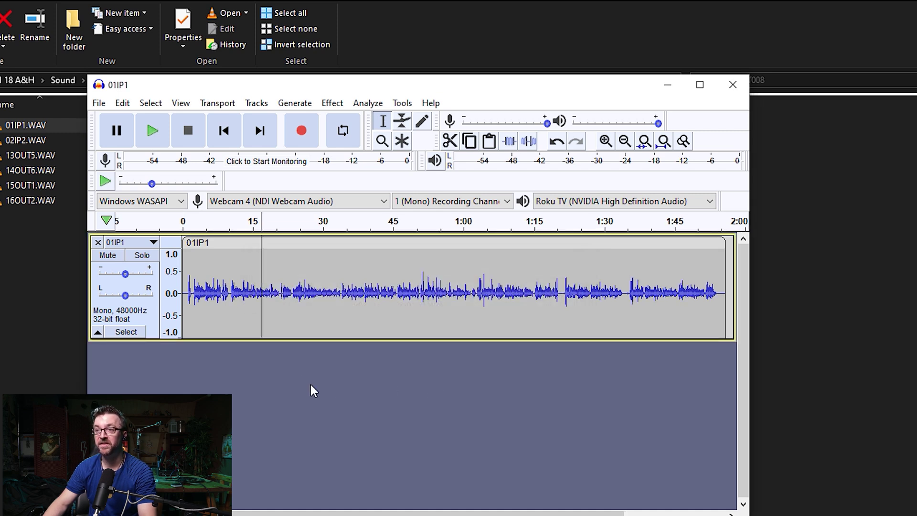
- Play and stop the recovered 01IP1 track, then choose File > Export > Export as WAV
key("space")
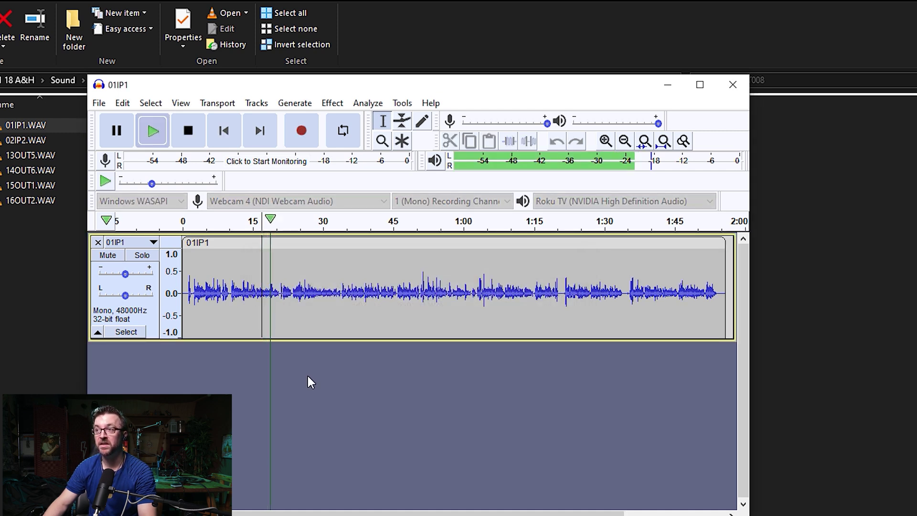
key("space")
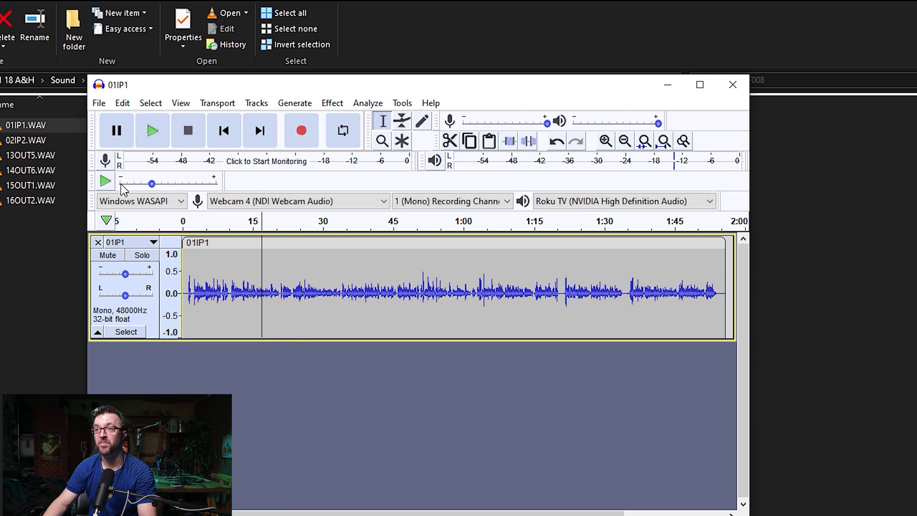
left_click(98, 105)
mouse_move(150, 216)
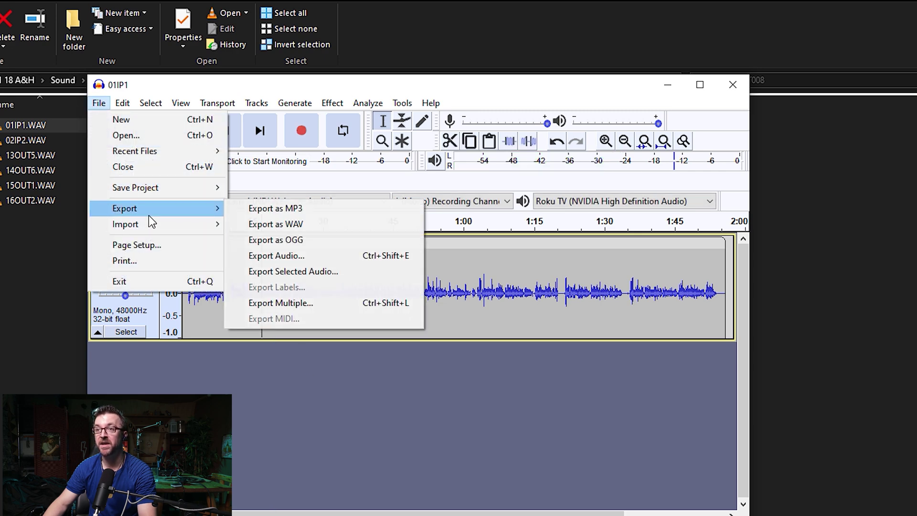
left_click(250, 222)
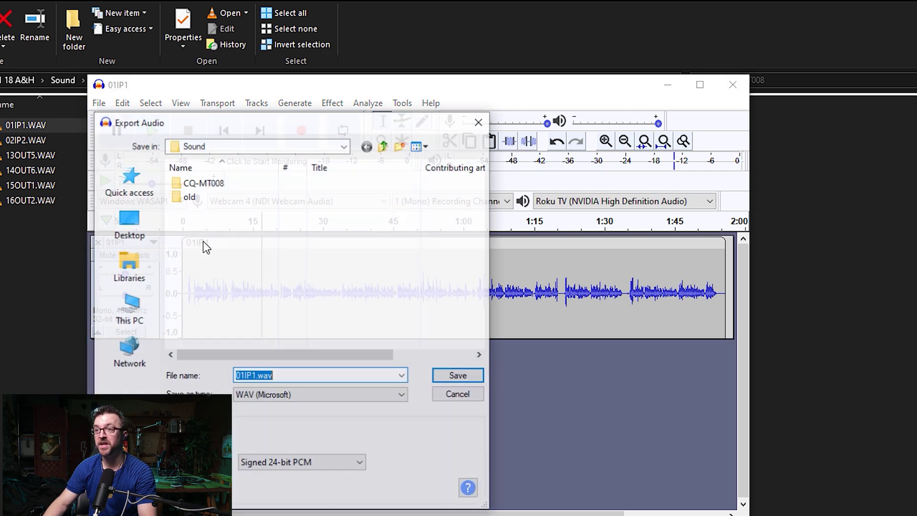